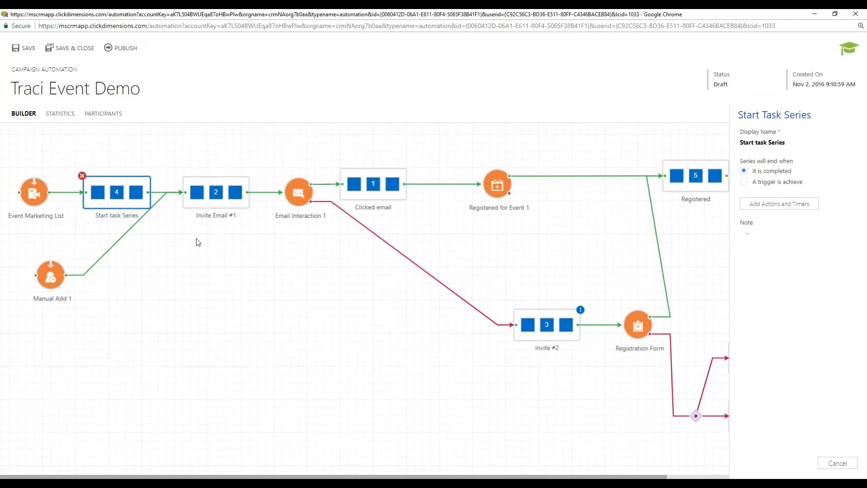
left_click(216, 208)
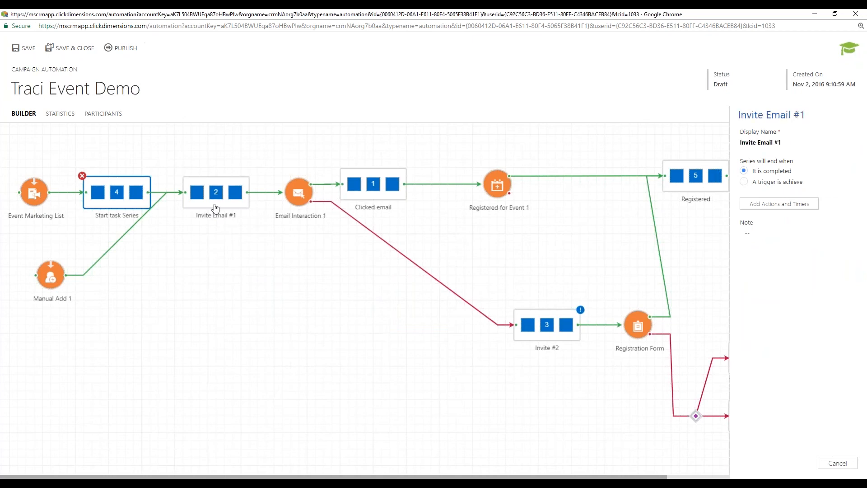
double_click(216, 208)
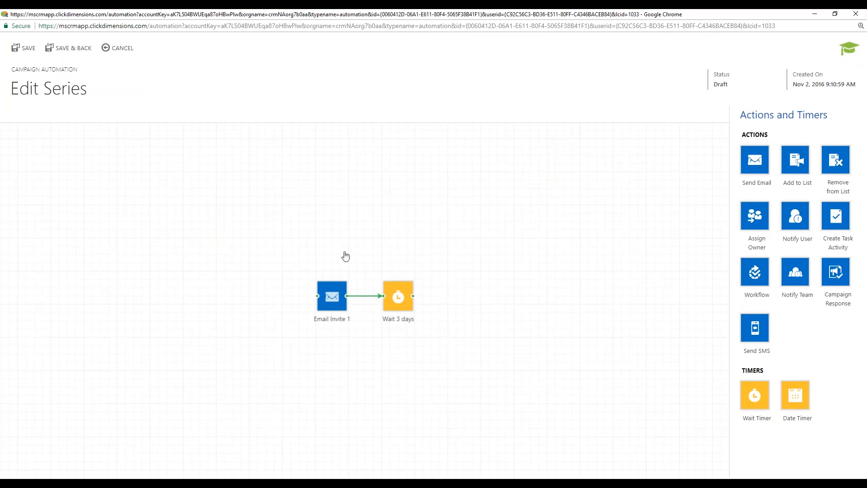
double_click(403, 351)
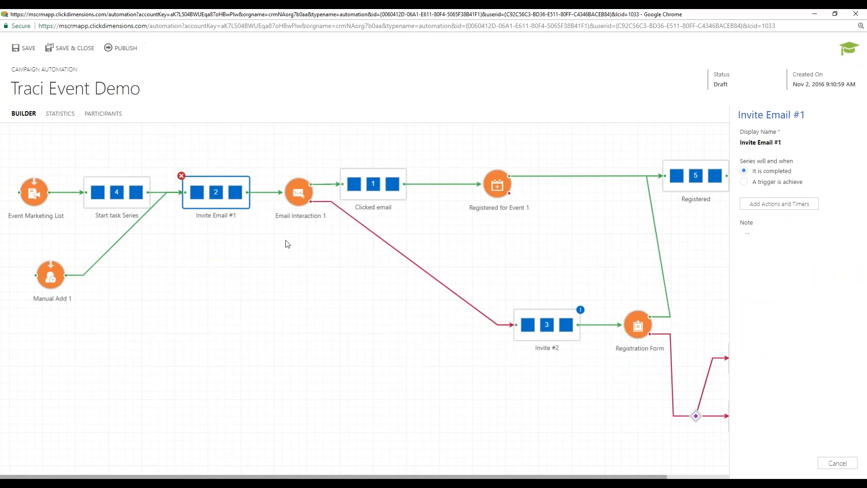
left_click(300, 199)
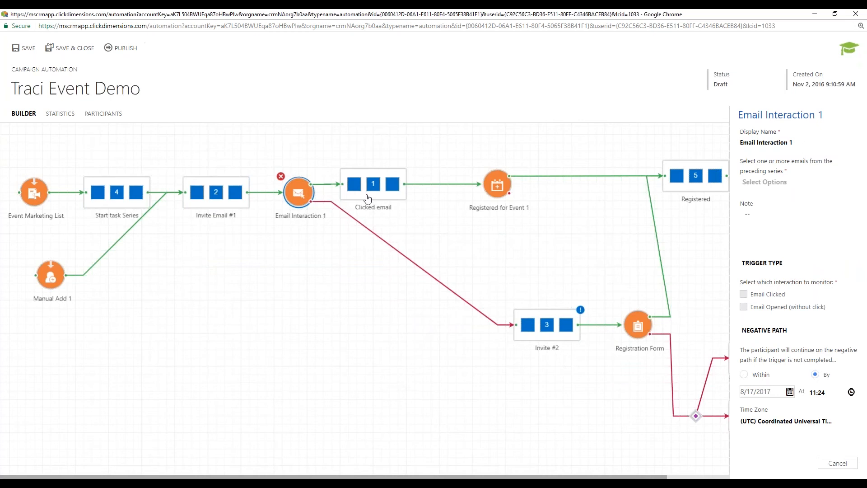
left_click(418, 226)
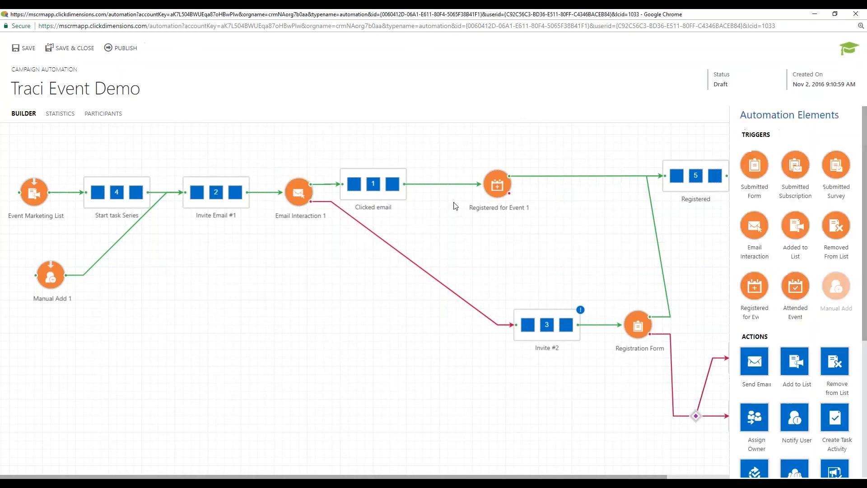
left_click(495, 193)
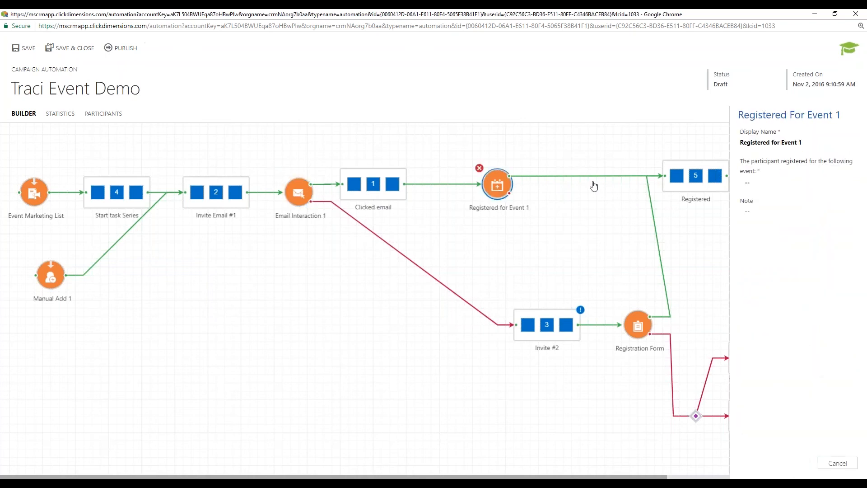
double_click(664, 175)
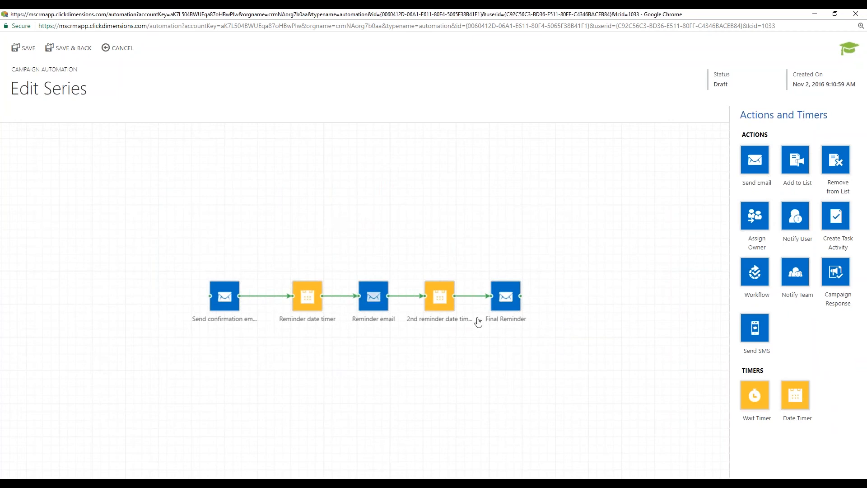
left_click(128, 52)
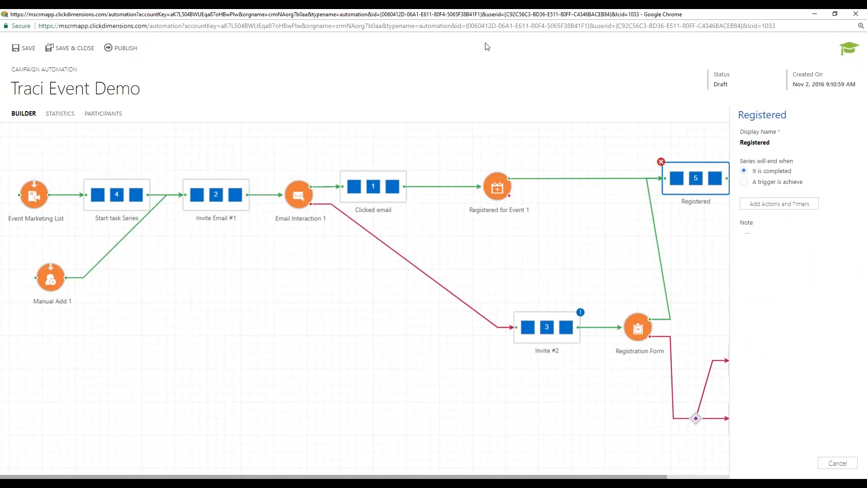
- Shift the Registered, Invite #2 and Registration Form nodes left and up to tighten the flow
left_click_drag(723, 186, 633, 185)
left_click(634, 208)
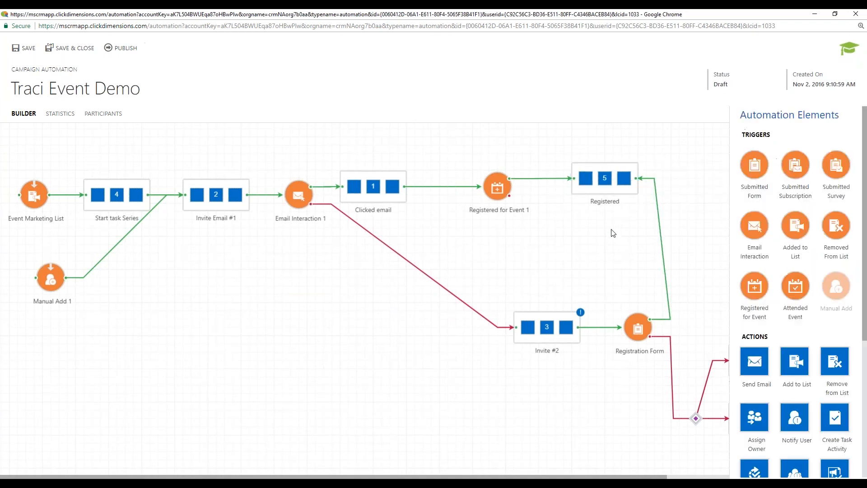
left_click_drag(548, 327, 448, 310)
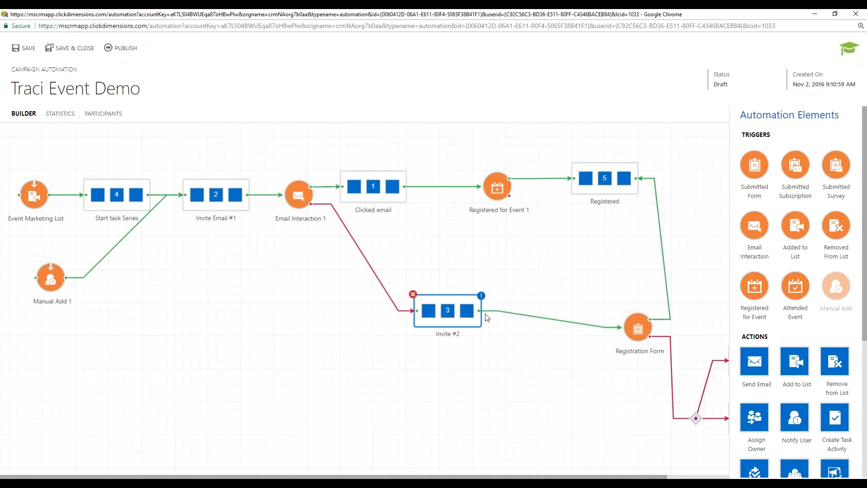
left_click_drag(619, 324, 549, 307)
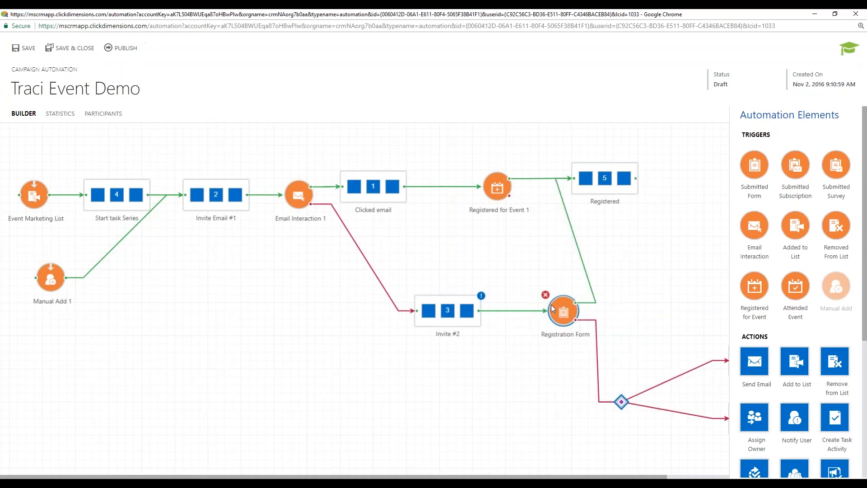
left_click(427, 319)
double_click(425, 315)
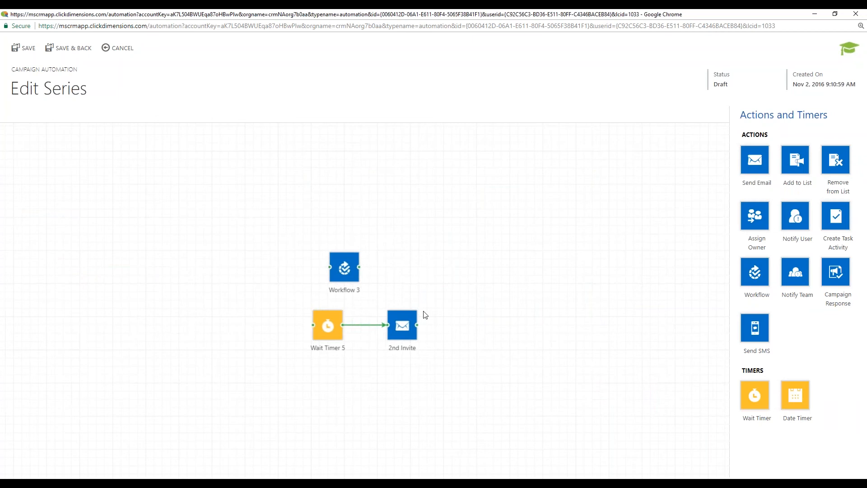
left_click(332, 267)
key("Delete")
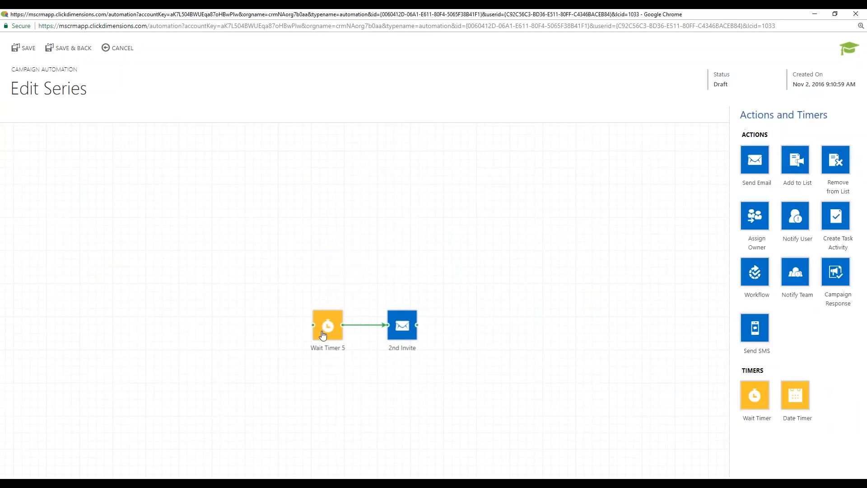
left_click(322, 334)
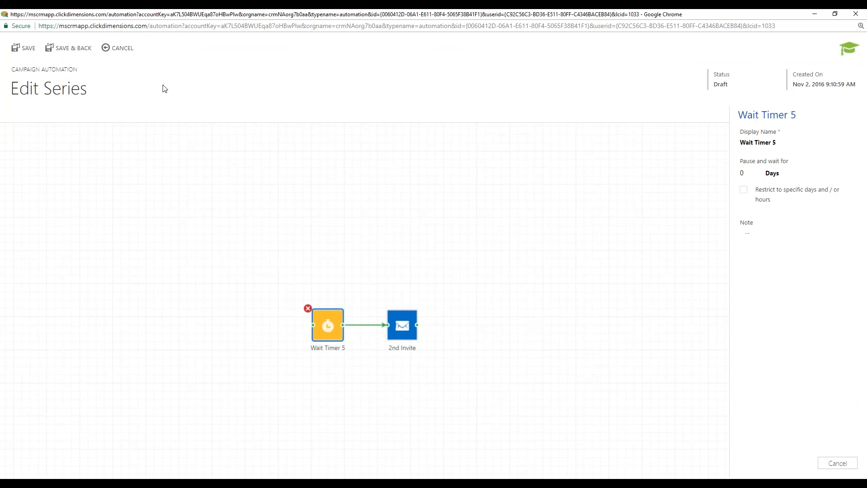
left_click(121, 49)
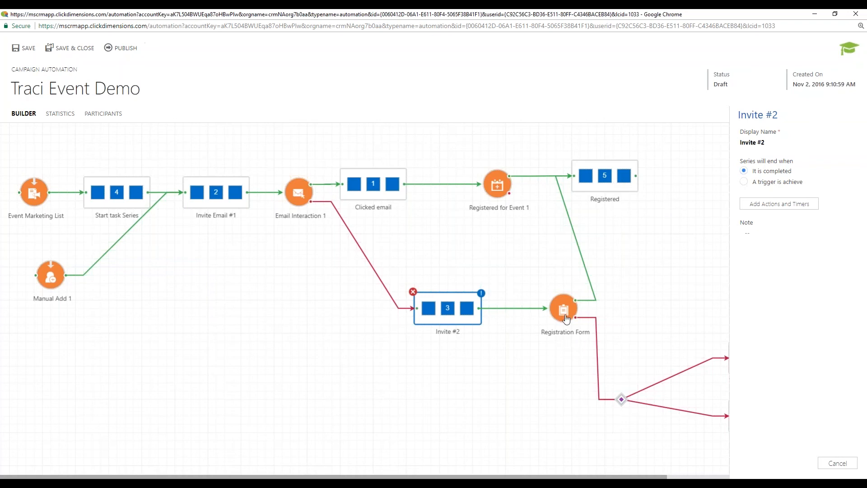
- Nudge Registration Form left beside Invite #2 and scroll the canvas right to its branch series
left_click_drag(551, 316, 542, 316)
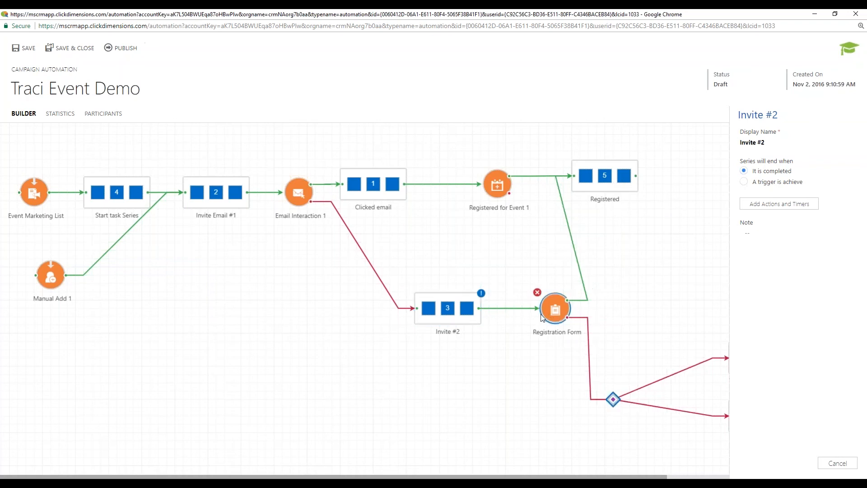
left_click(503, 362)
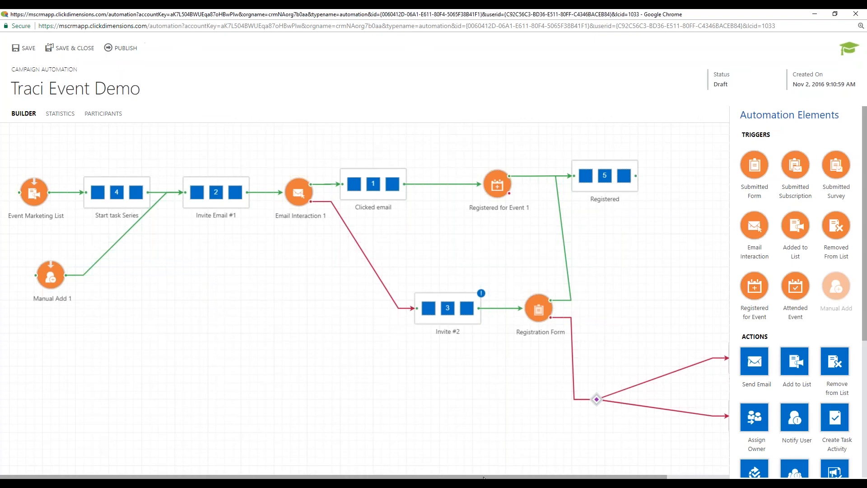
left_click_drag(484, 477, 547, 476)
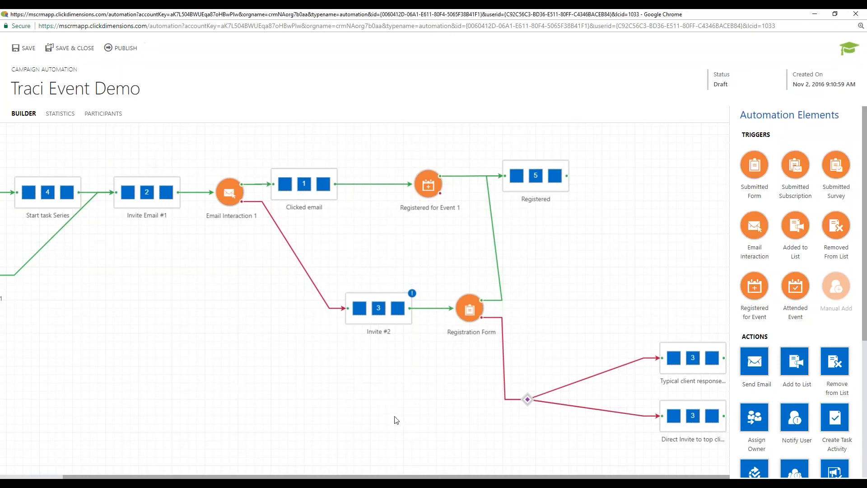
- Open the lower branch series to review its Notify user and Call contact steps
double_click(679, 428)
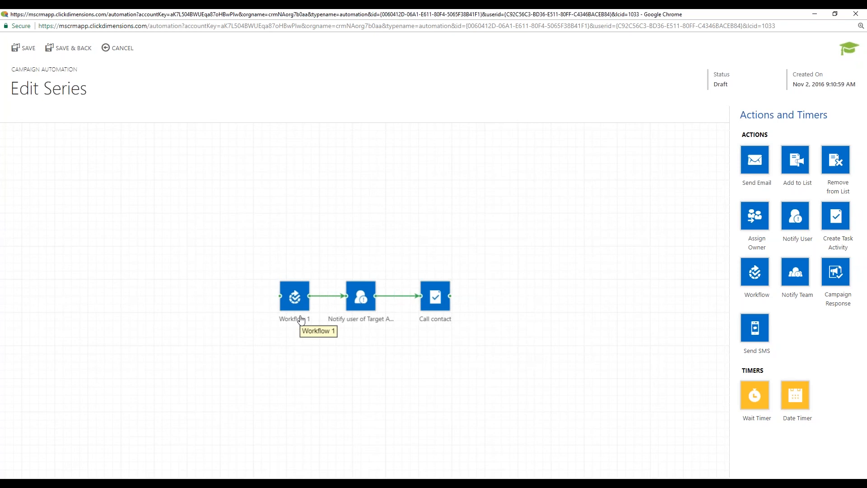
left_click(356, 322)
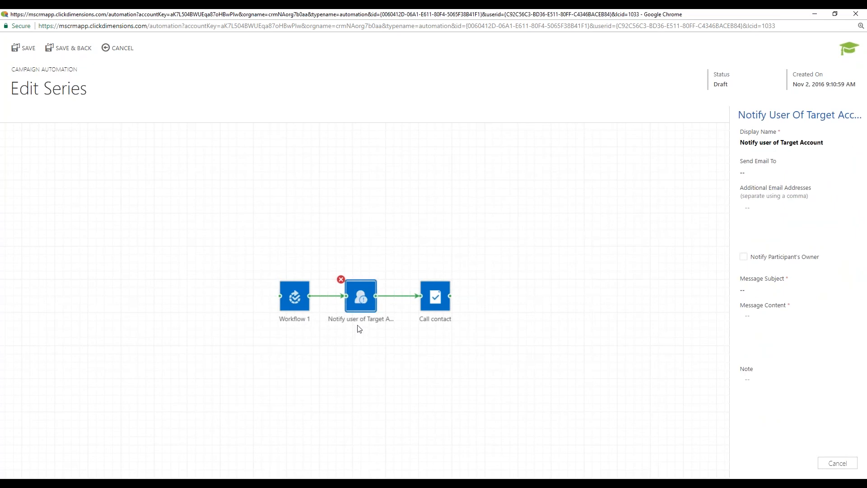
left_click(436, 310)
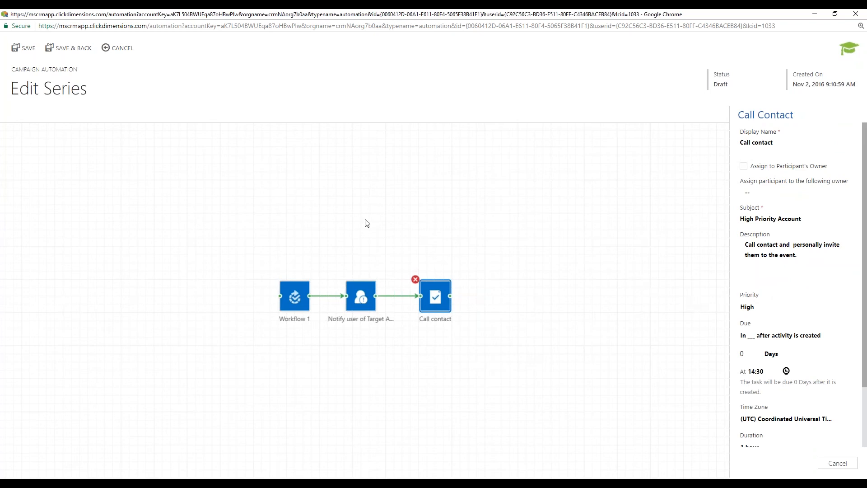
left_click(118, 49)
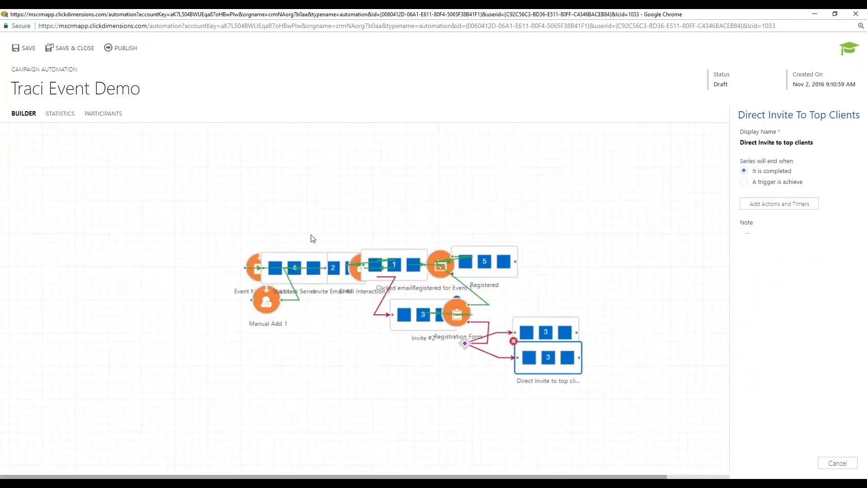
- Open the Typical client response series to view its steps, then leave without saving
left_click(400, 411)
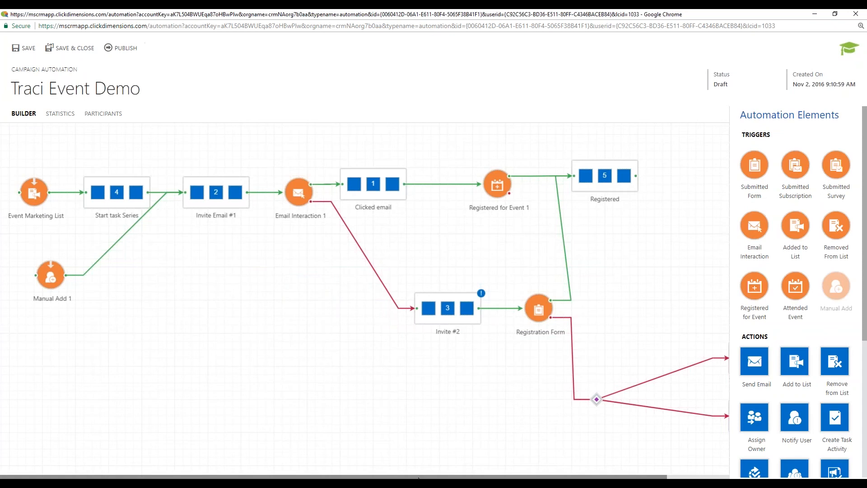
left_click_drag(425, 478, 488, 478)
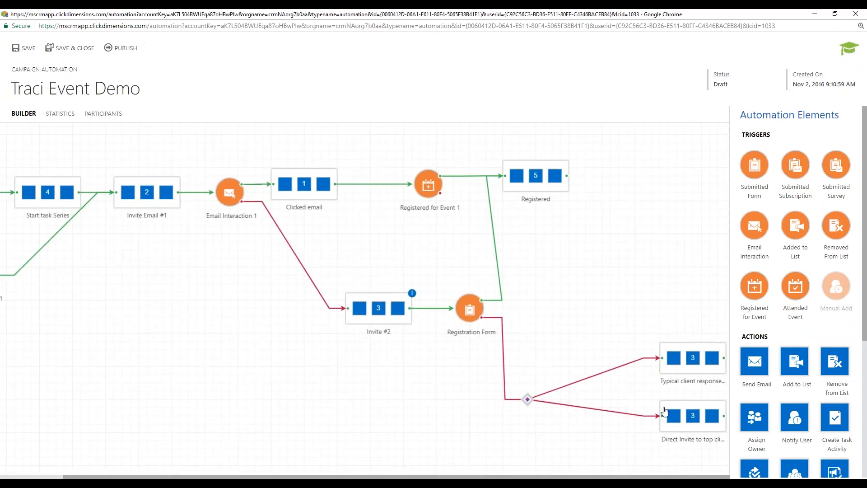
left_click(677, 367)
double_click(677, 367)
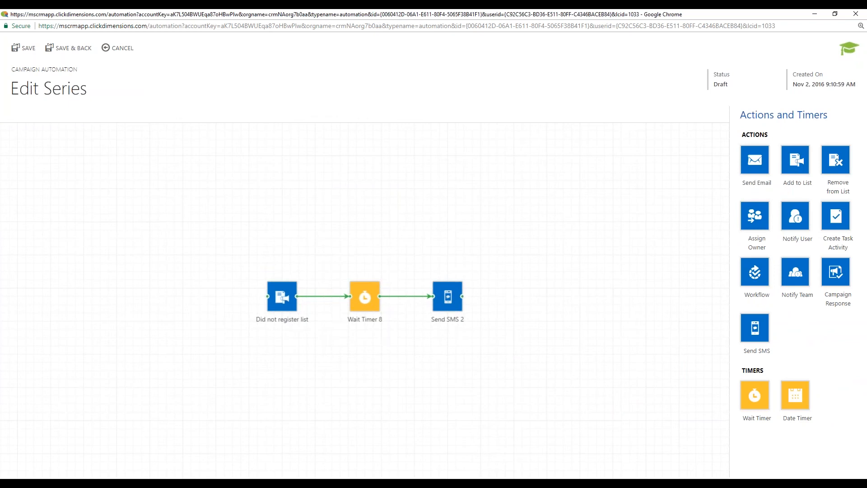
left_click(116, 51)
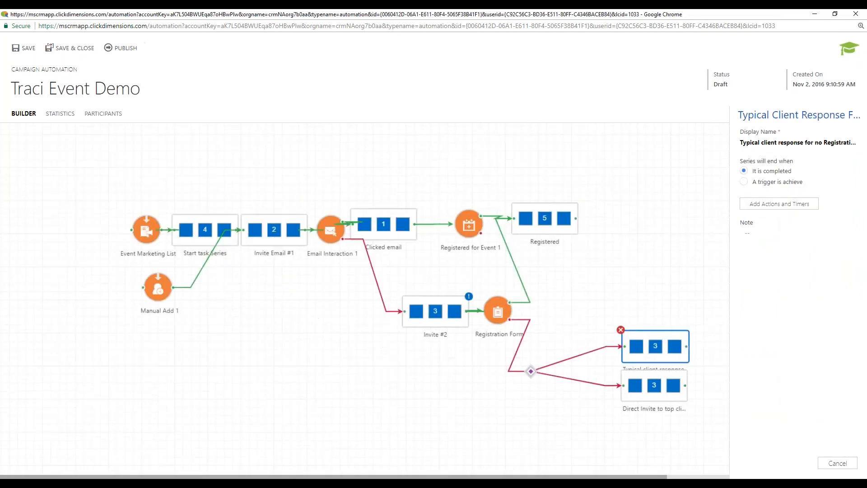
- Zoom and deselect the canvas, then bring the Dynamics 365 Active Events window on screen
scroll(389, 307, "up", 2)
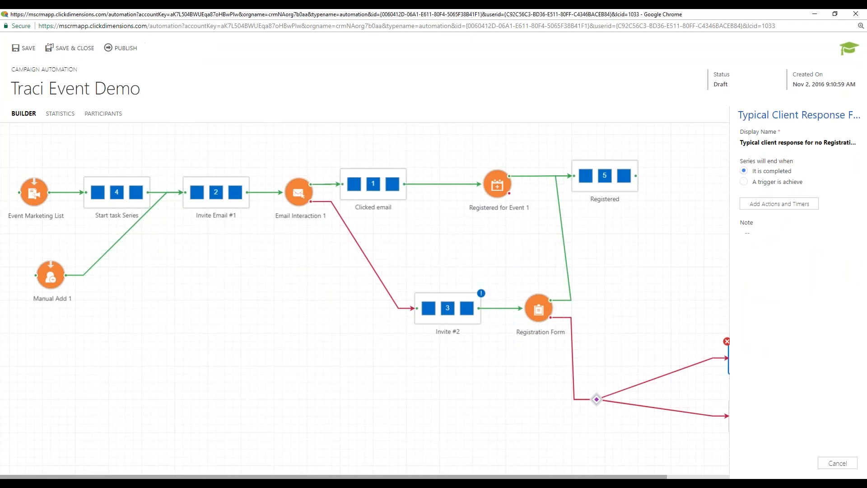
left_click(225, 284)
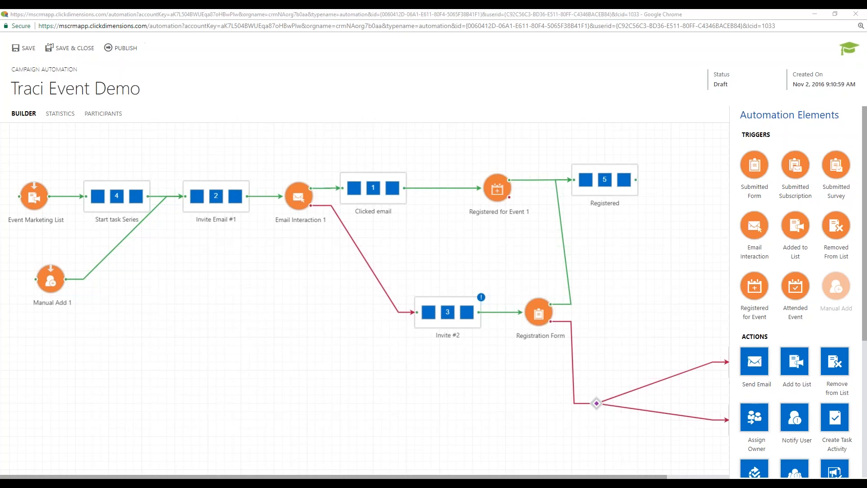
left_click_drag(0, 13, 483, 8)
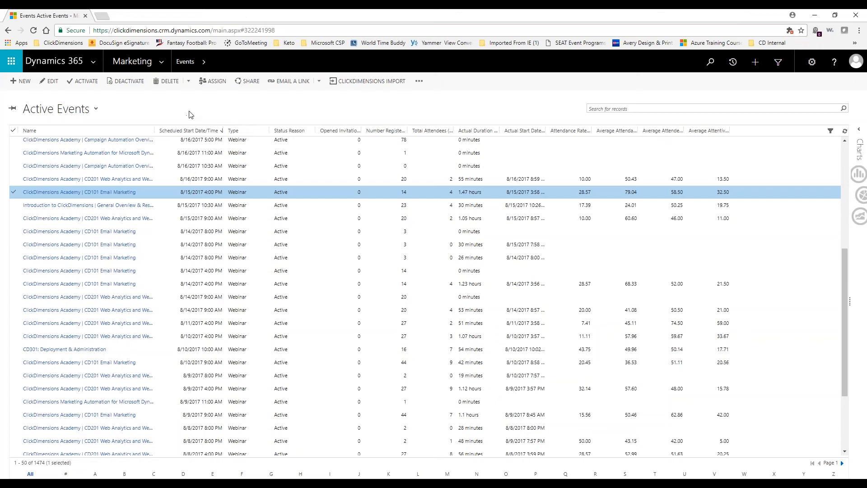
left_click(164, 65)
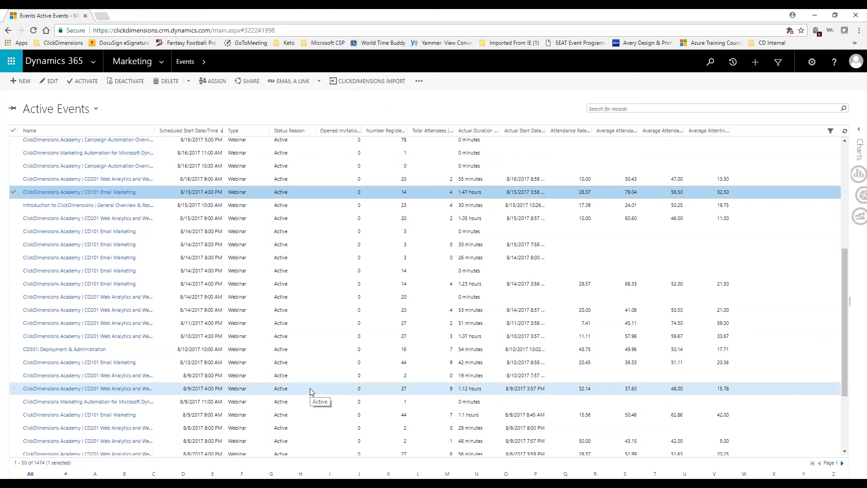
scroll(310, 388, "down", 3)
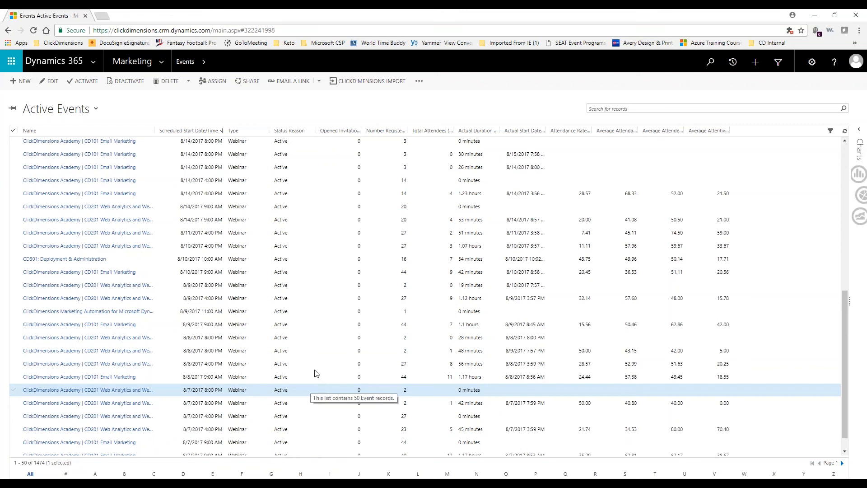
left_click(340, 340)
left_click(393, 312)
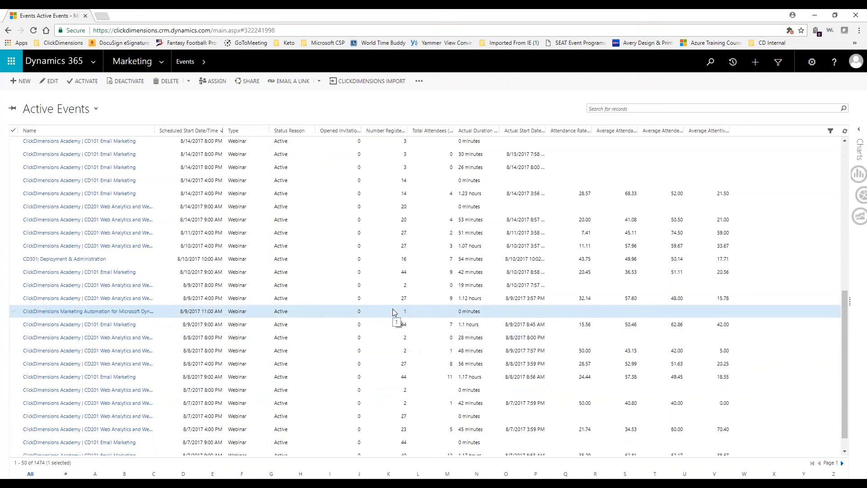
left_click(393, 325)
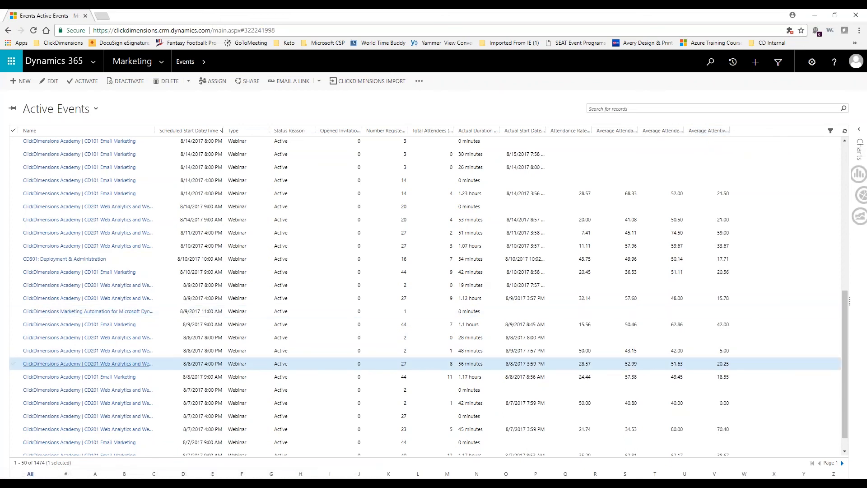
- Open the 8/8/2017 CD101 Email Marketing event and list its 45 event participations
left_click(86, 378)
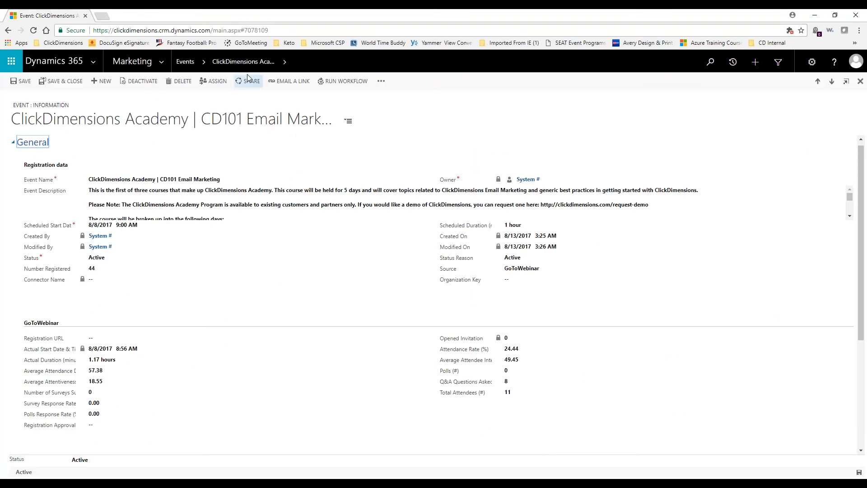
left_click(285, 65)
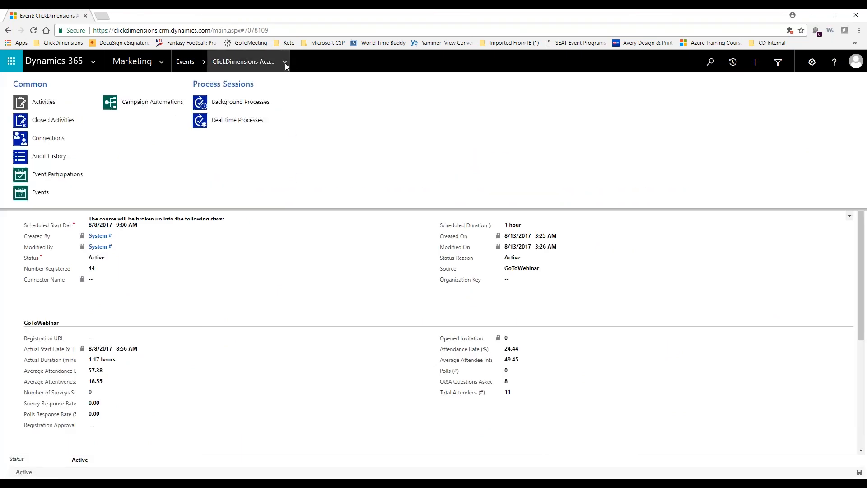
left_click(43, 177)
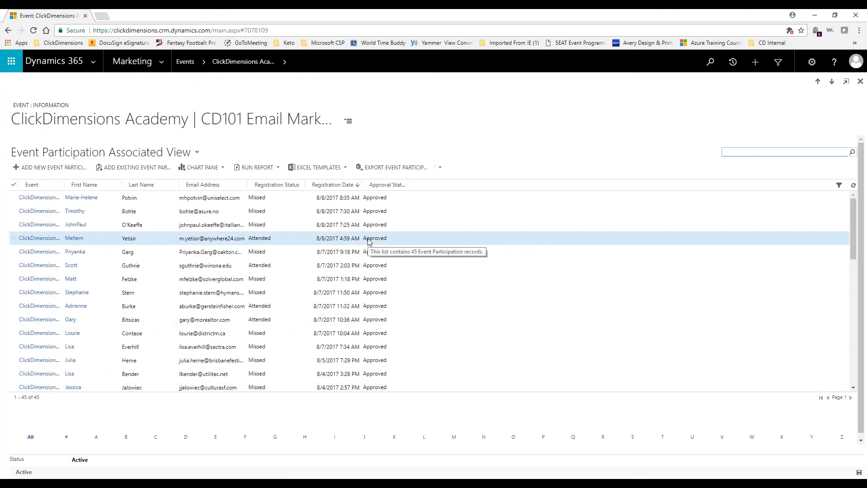
scroll(370, 246, "down", 2)
scroll(391, 296, "down", 5)
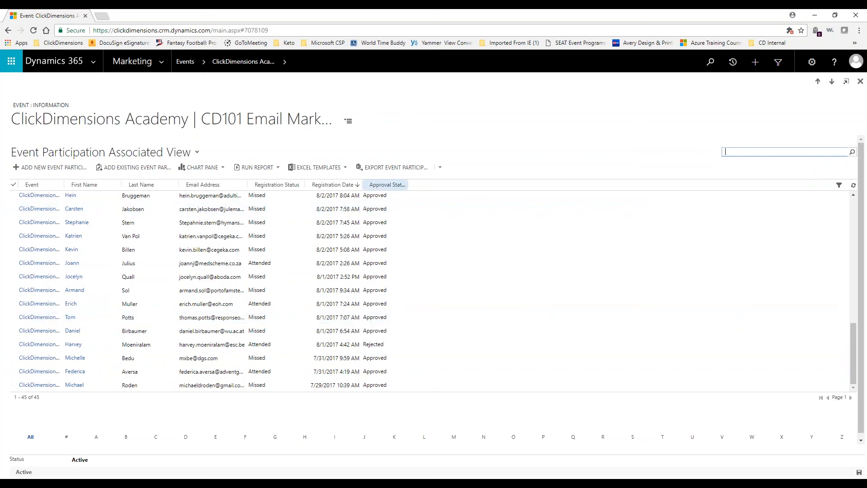
scroll(564, 199, "up", 5)
- Search globally for the demo contact by name and open the matching contact record
left_click(709, 63)
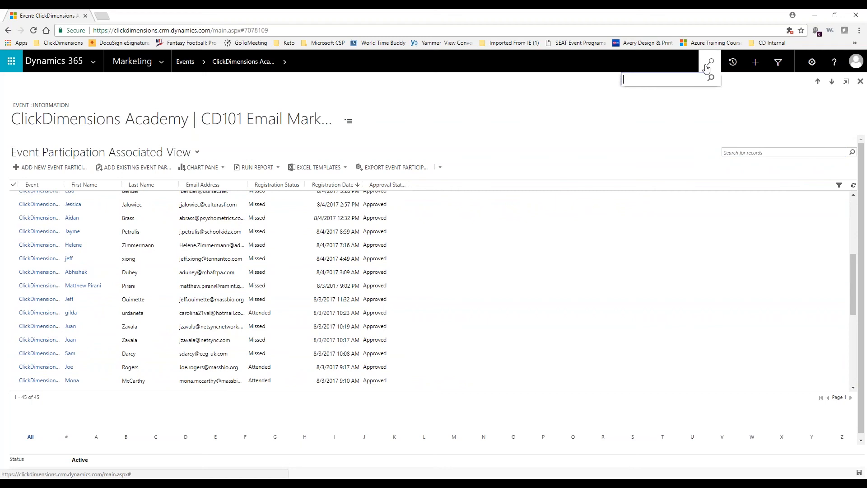
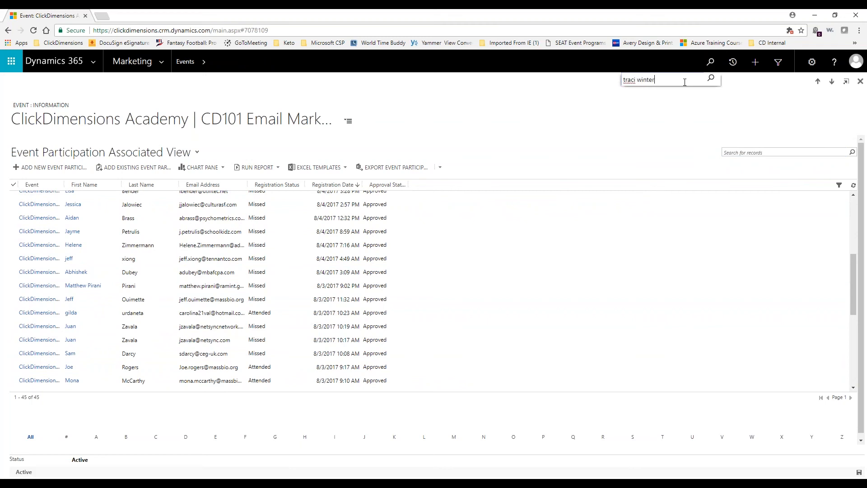
key("Return")
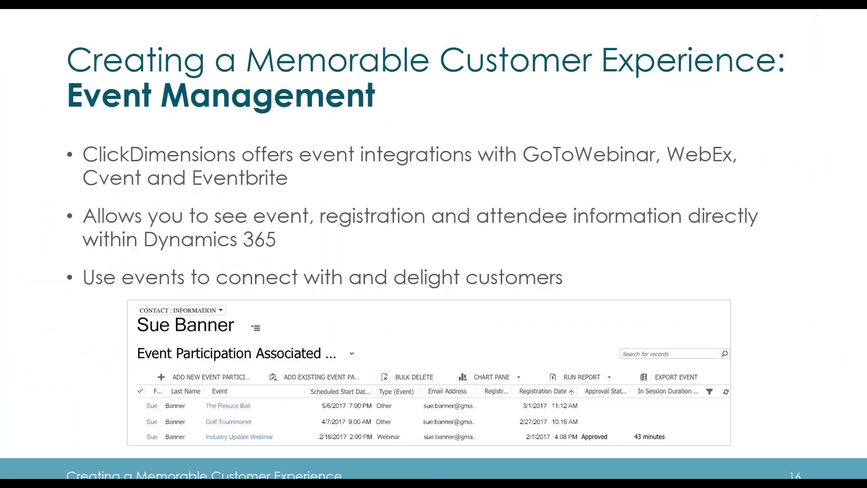
key("Right")
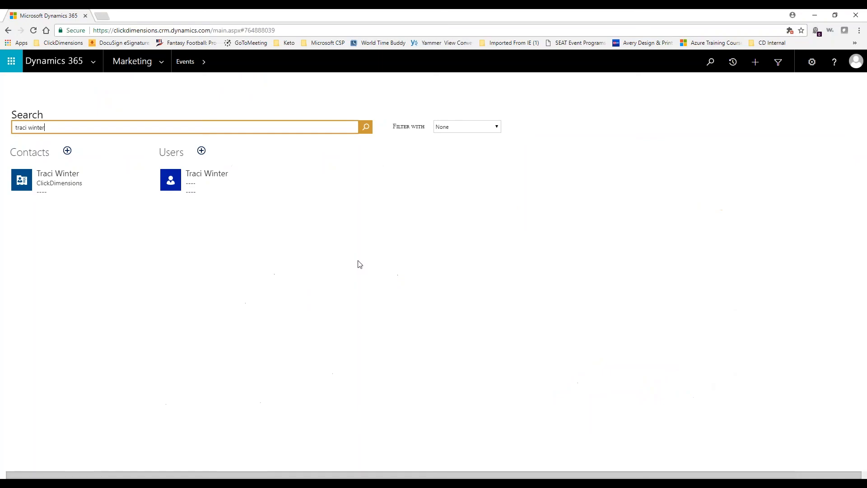
left_click(53, 184)
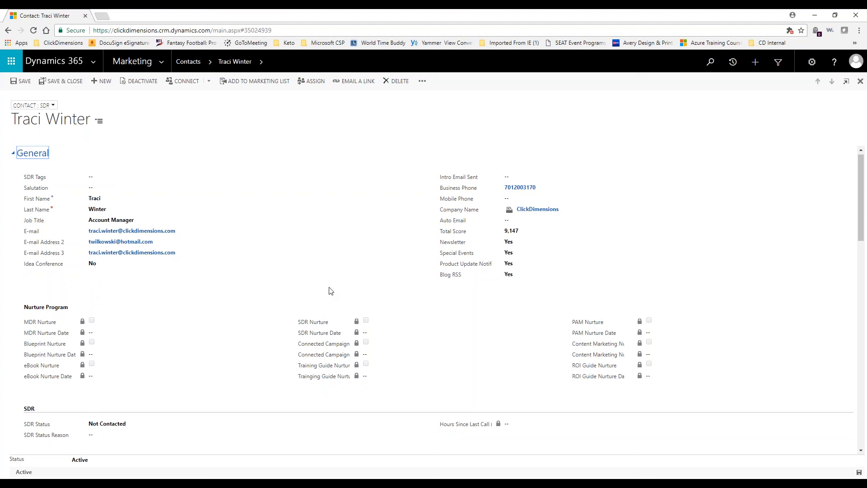
scroll(331, 291, "down", 2)
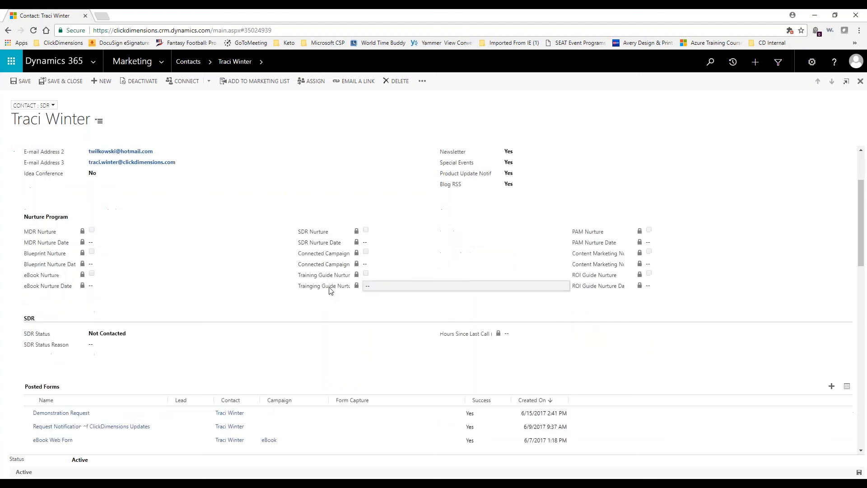
left_click(264, 64)
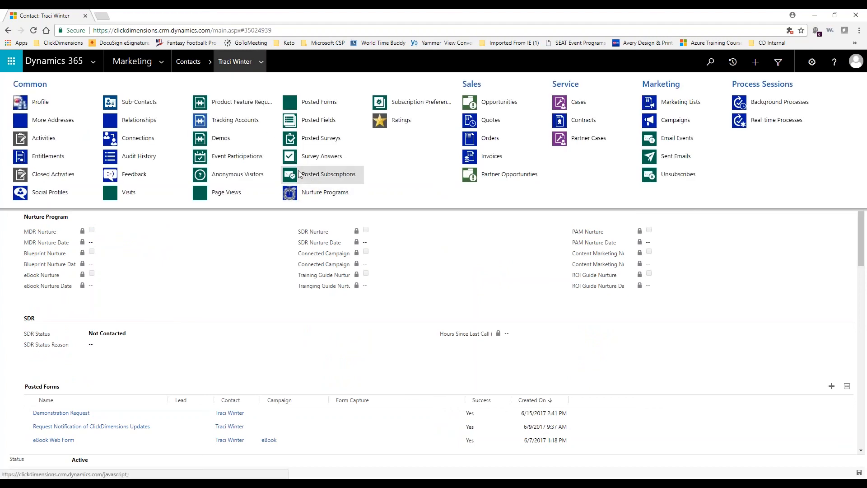
left_click(242, 159)
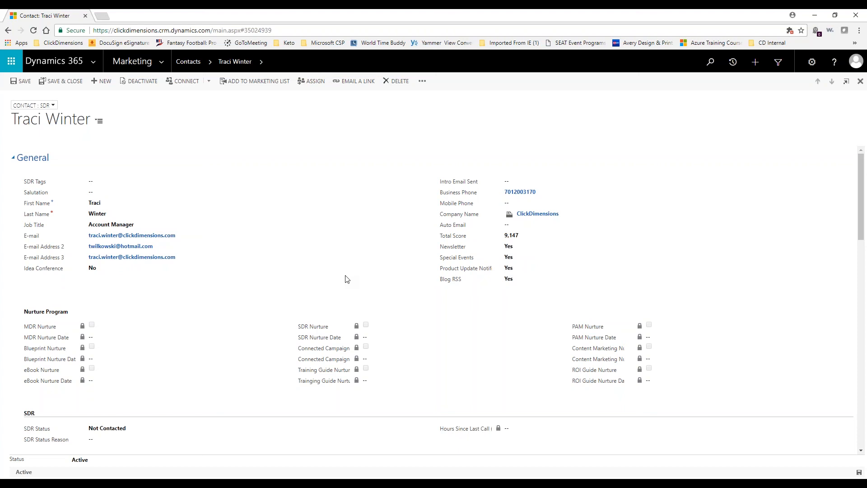
left_click(262, 62)
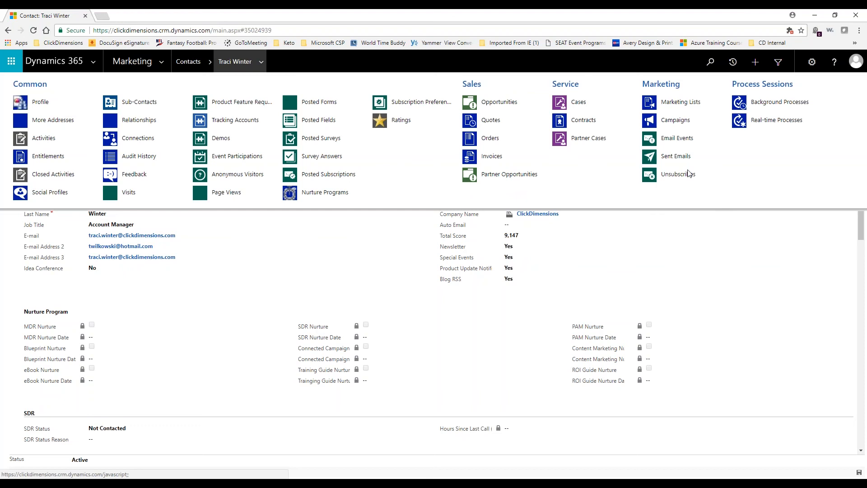
left_click(675, 160)
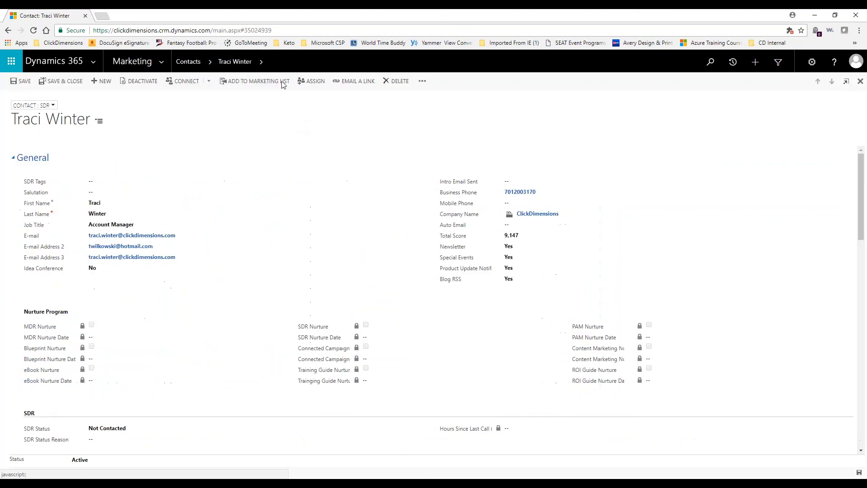
- Show the contact's Visits view listing 259 website visits from the related-records menu
left_click(262, 62)
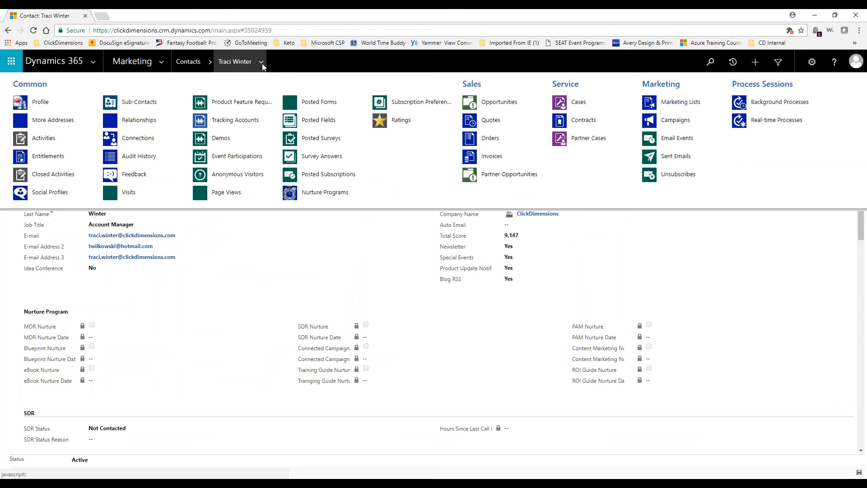
left_click(133, 192)
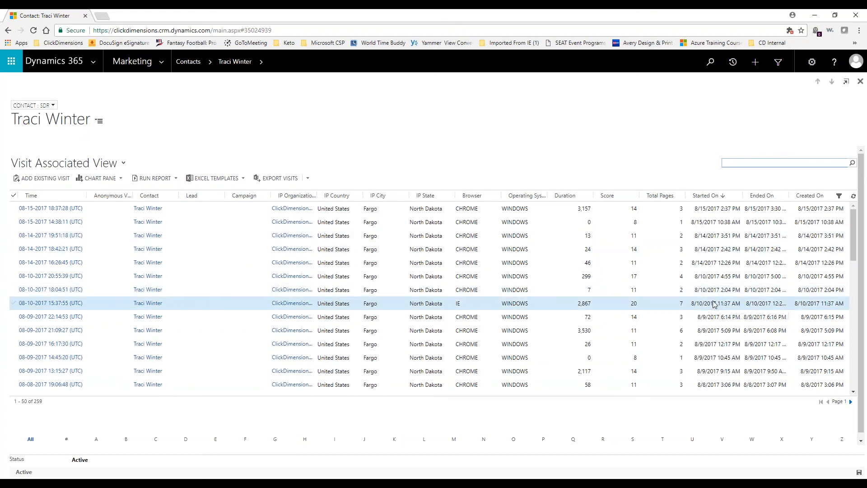
left_click(262, 62)
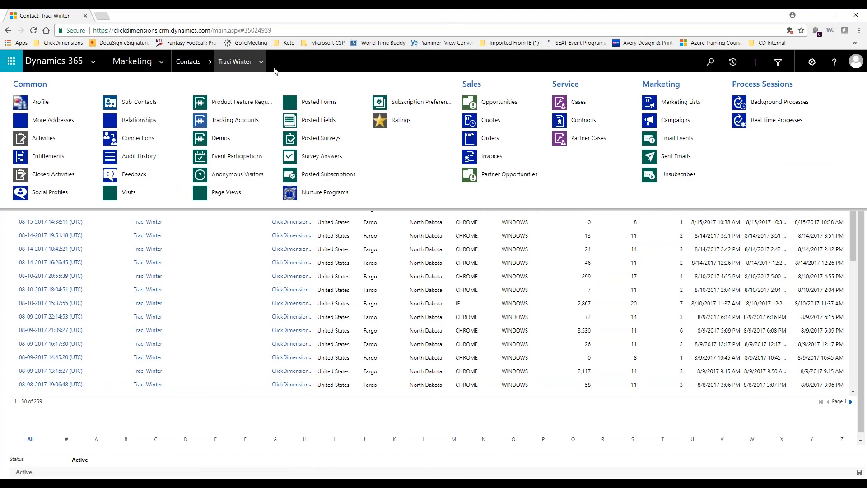
- Choose Page Views to list the contact's 1239 recorded page views
left_click(233, 197)
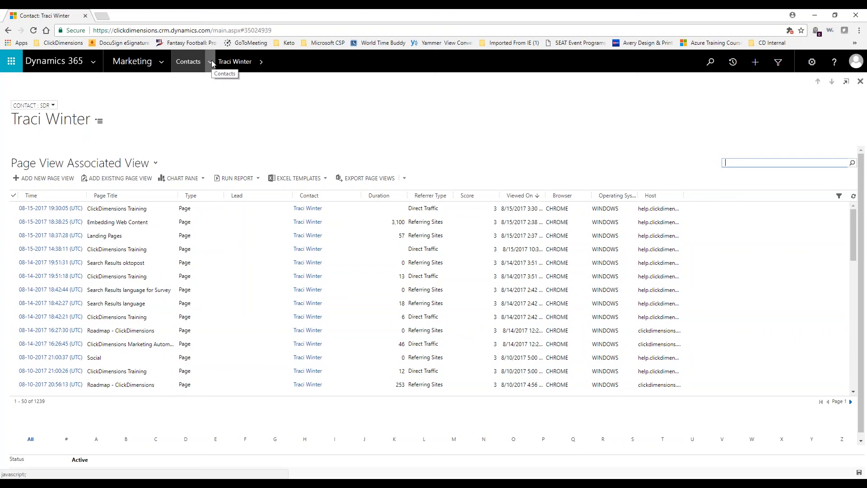
- Return to the contact's main form and scroll through its General section showing total score 9,147
left_click(227, 63)
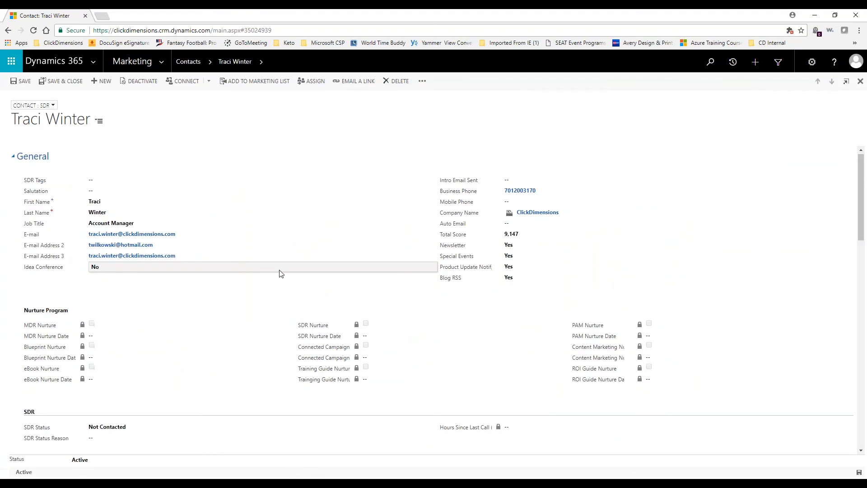
scroll(280, 273, "down", 5)
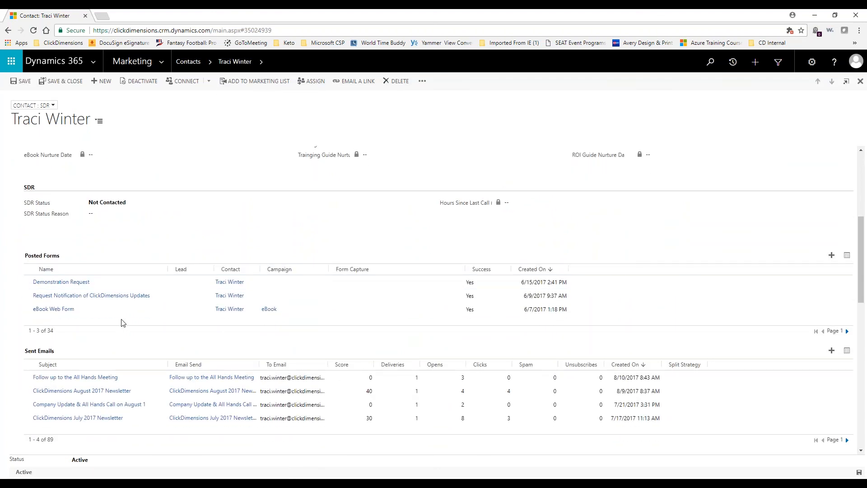
scroll(124, 308, "down", 4)
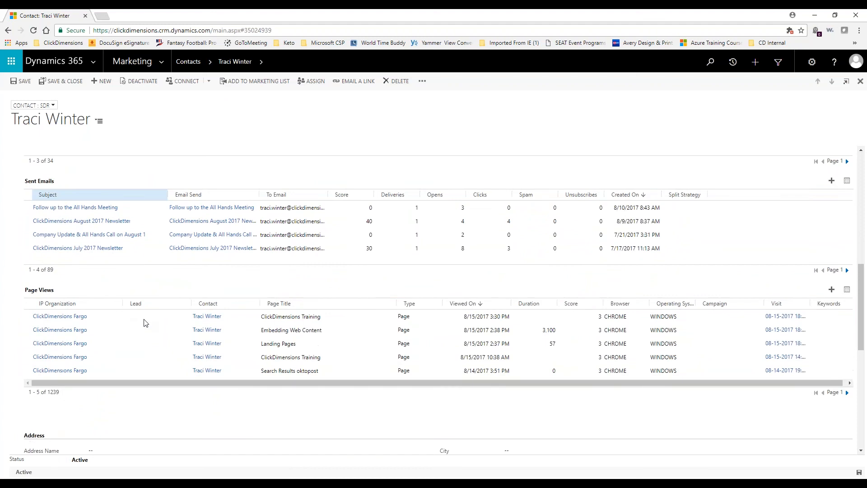
scroll(194, 271, "up", 1)
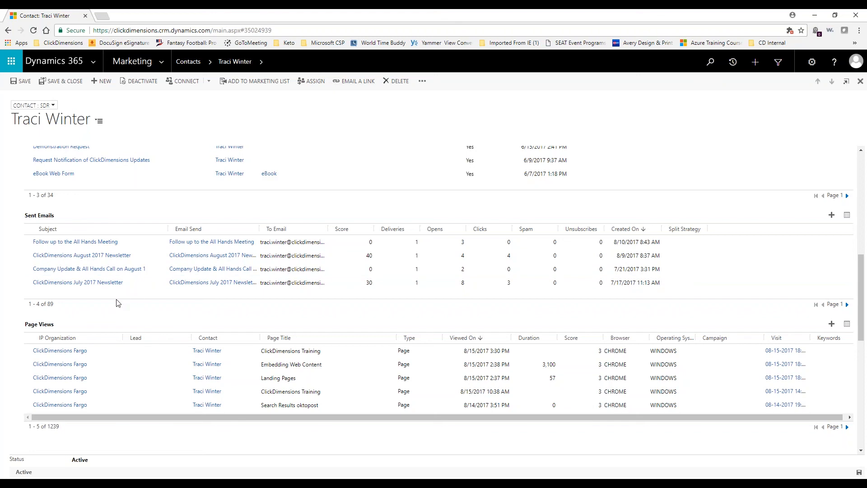
scroll(164, 369, "up", 8)
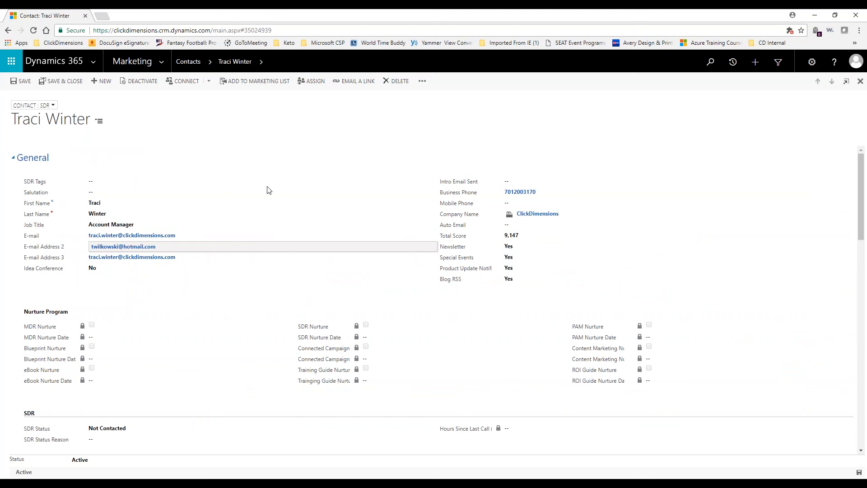
left_click(75, 63)
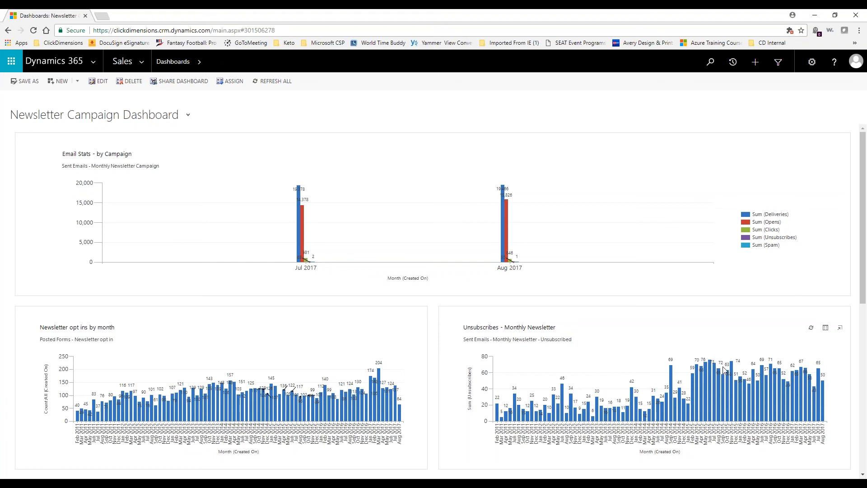
scroll(685, 397, "down", 5)
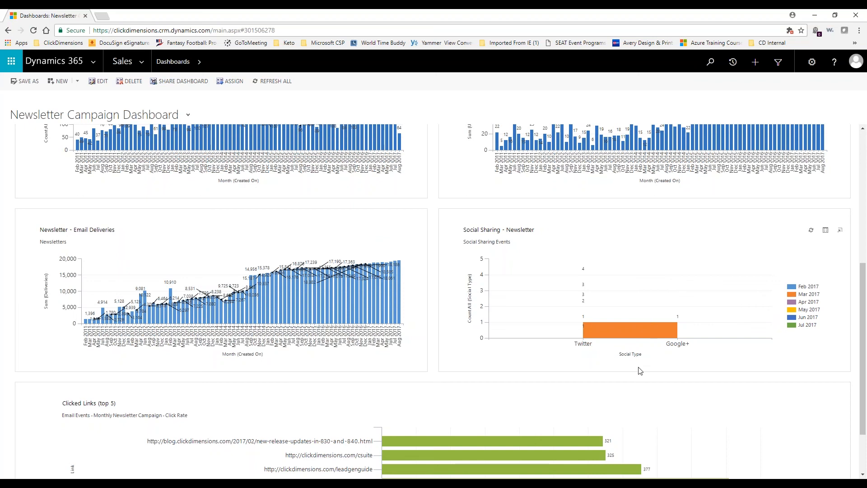
scroll(639, 369, "down", 2)
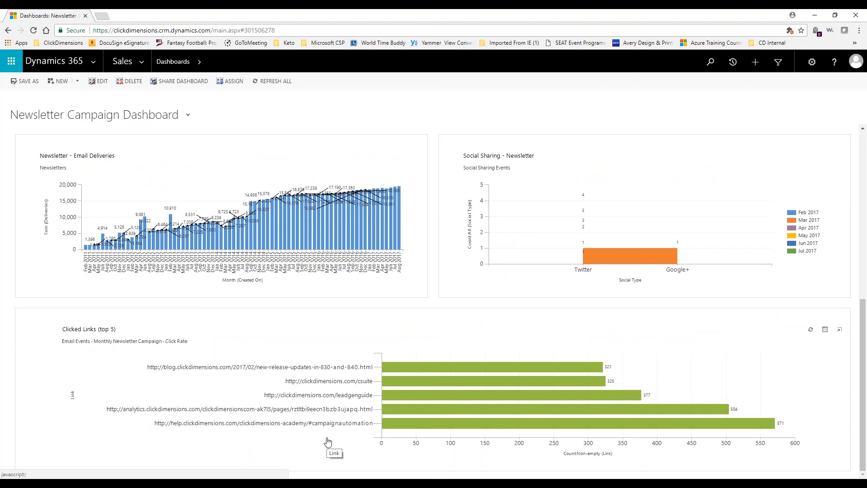
scroll(265, 365, "up", 8)
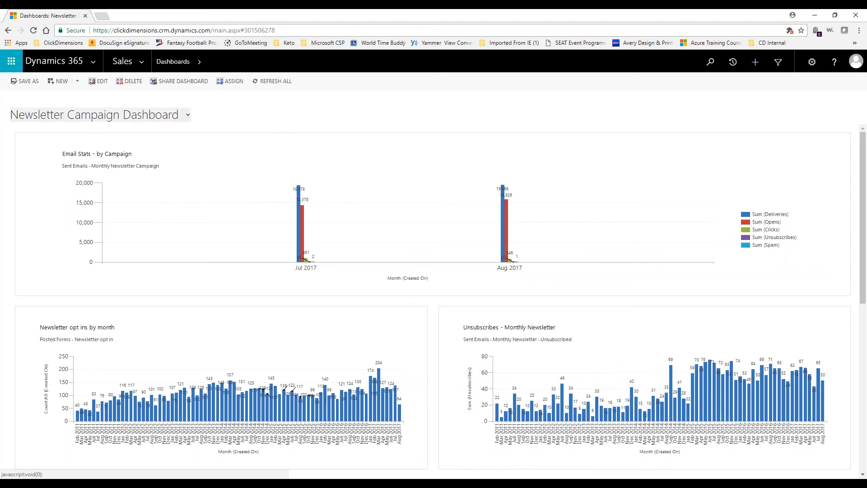
left_click(188, 115)
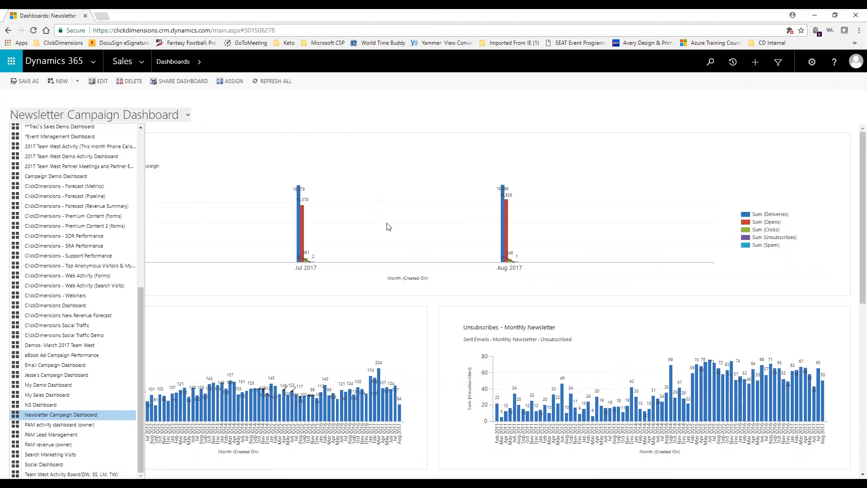
- Switch to the Campaign Demo Dashboard with eBook visits, referrer types and monthly leads charts
left_click(77, 177)
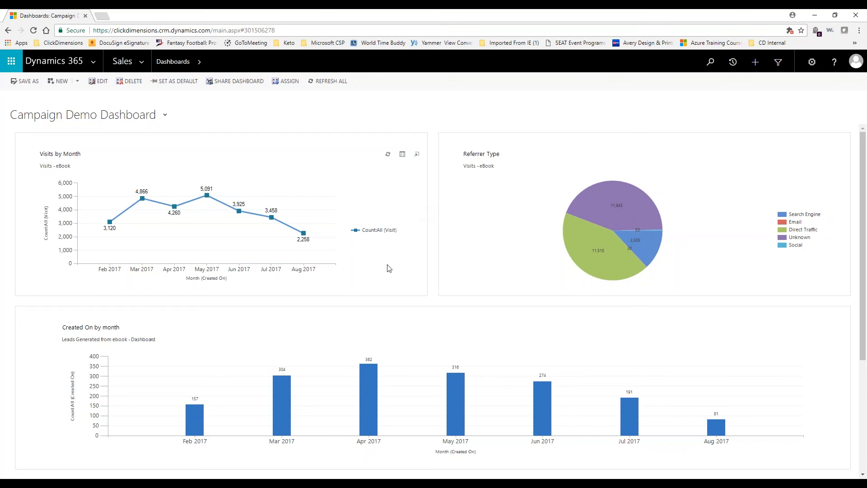
scroll(406, 276, "down", 1)
scroll(406, 276, "down", 2)
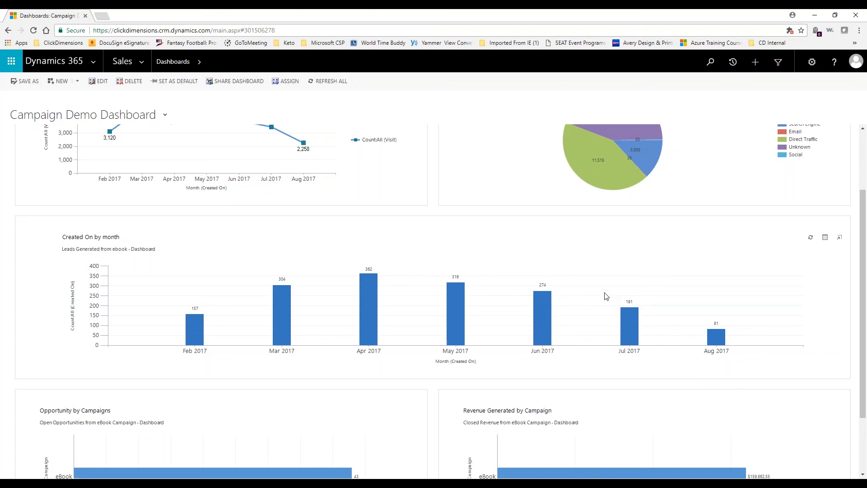
scroll(606, 295, "down", 3)
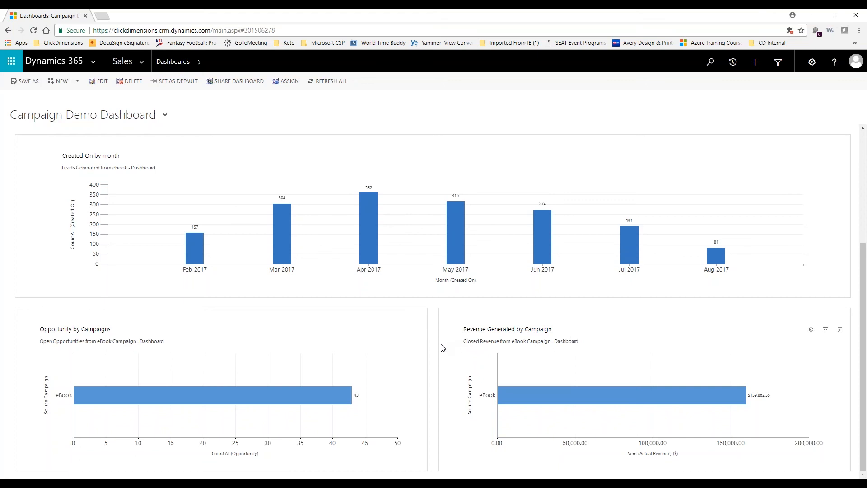
scroll(442, 348, "up", 4)
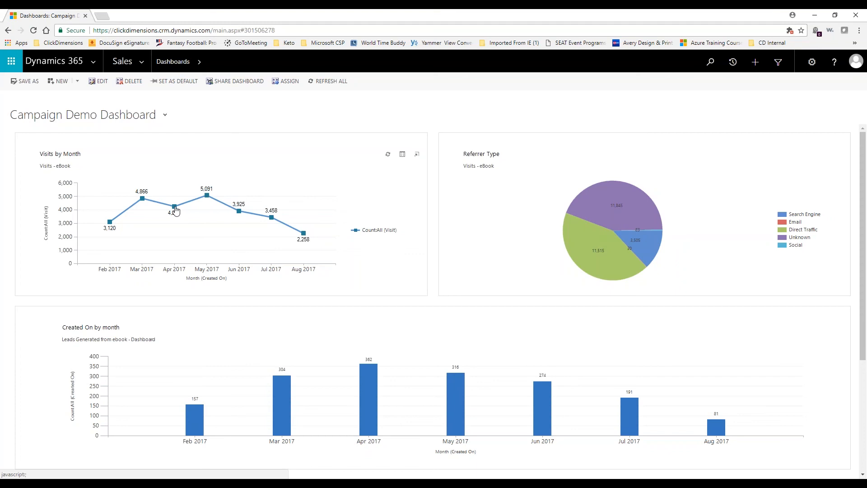
mouse_move(176, 209)
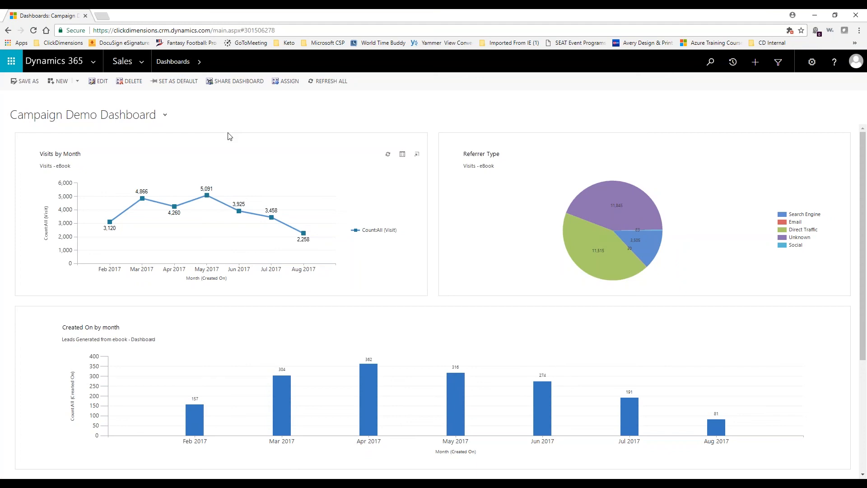
- Pick Prospect Activity Dashboard from the top of the My Dashboards list
left_click(163, 115)
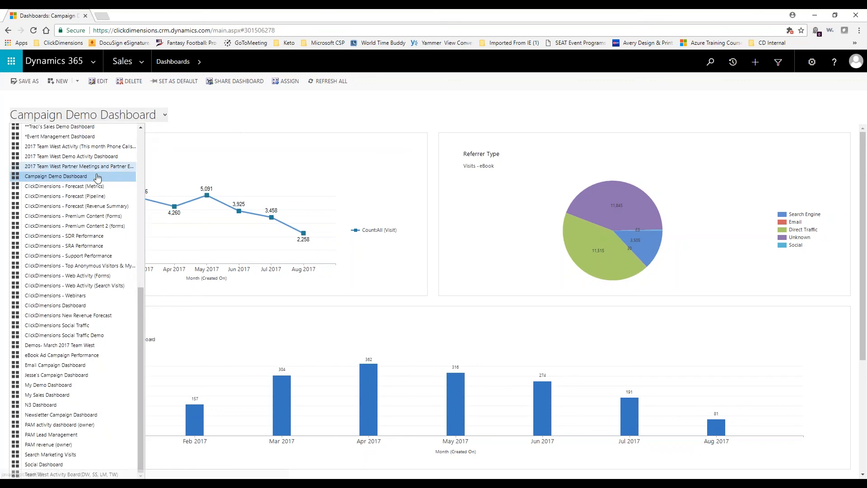
scroll(81, 212, "up", 1)
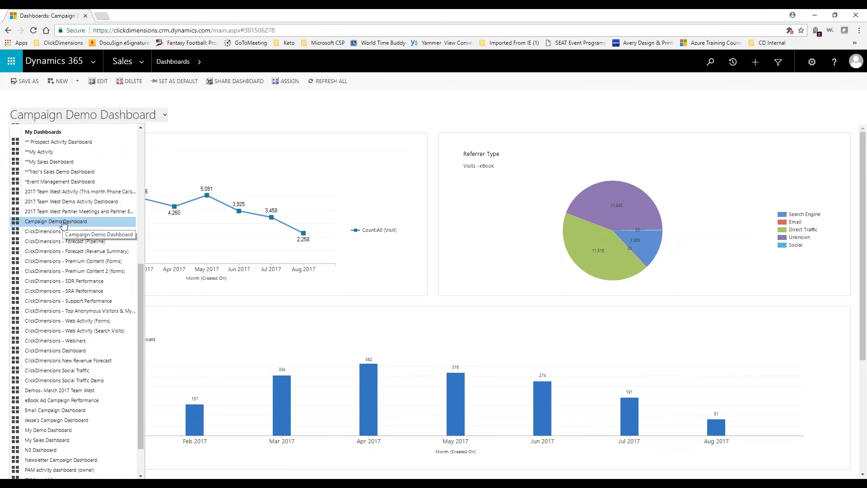
left_click(64, 142)
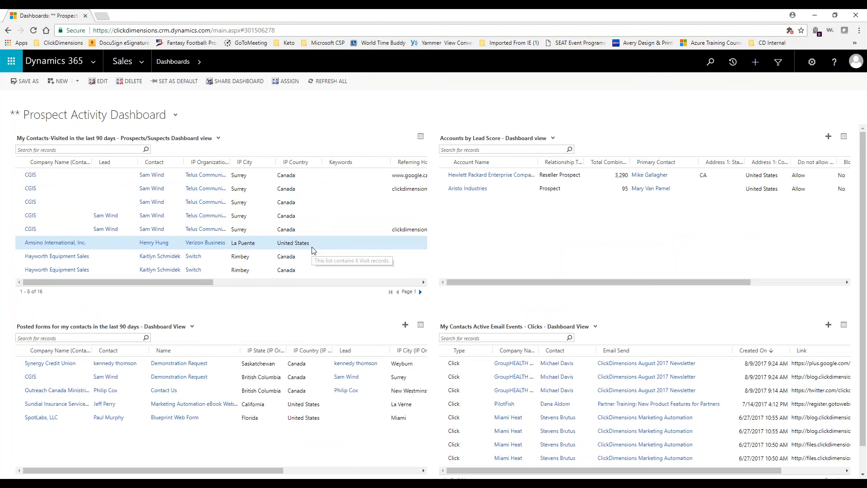
- Look over the Prospect Activity Dashboard, then return to the full-screen Final Thoughts slide
scroll(304, 265, "down", 1)
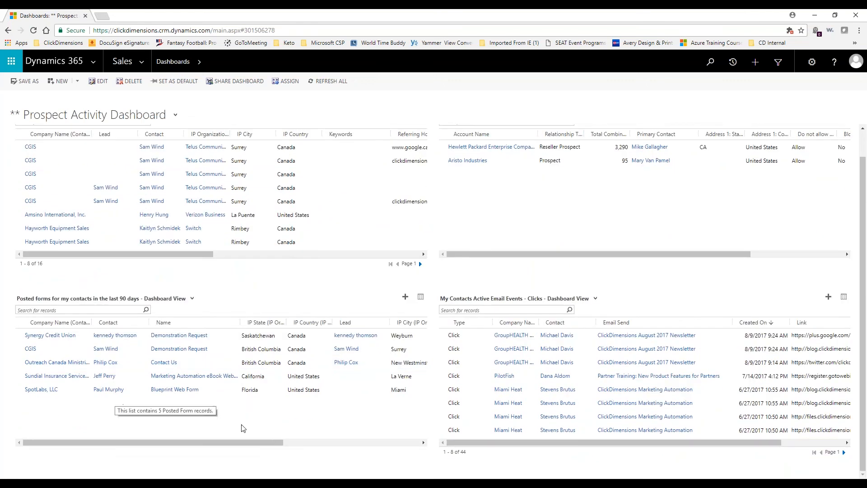
scroll(536, 399, "up", 1)
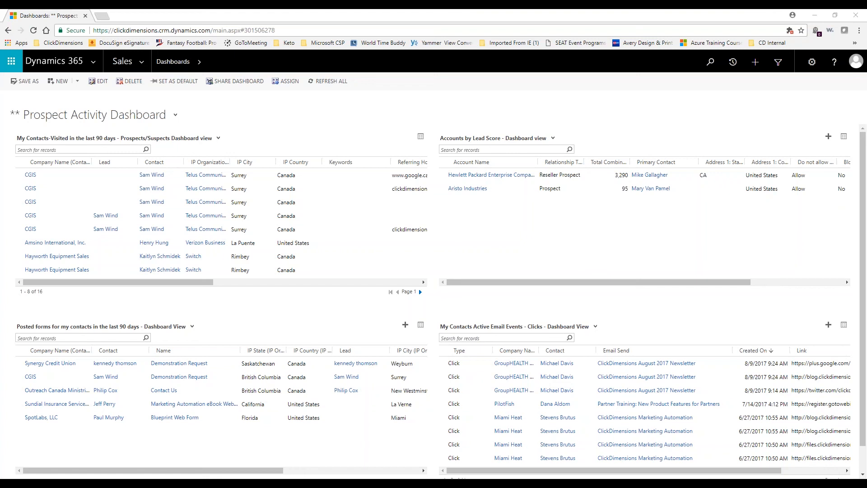
key("alt+Tab")
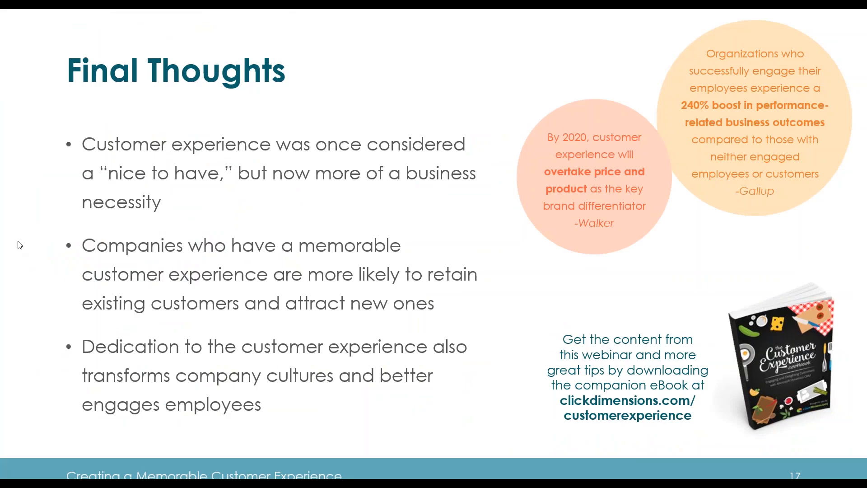